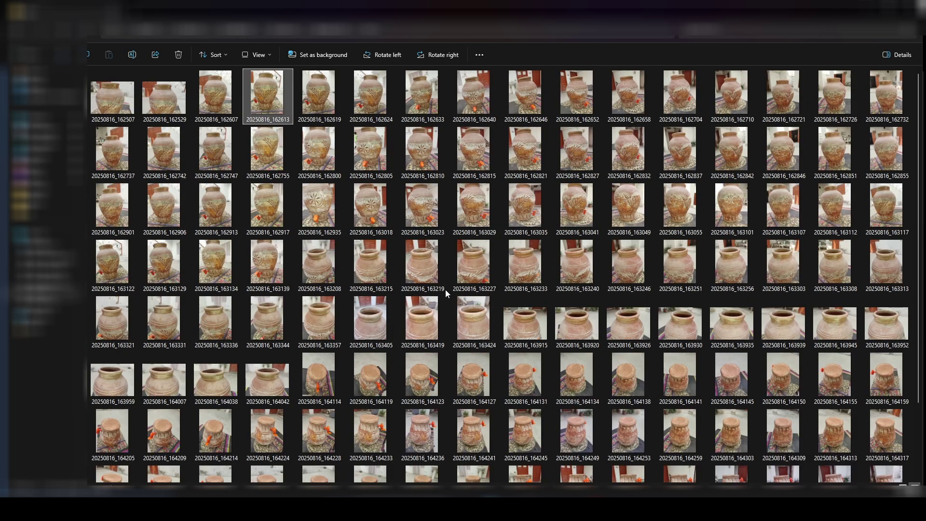
View a clay pot photo full-size and pan across its carved flower pattern.
double_click(370, 219)
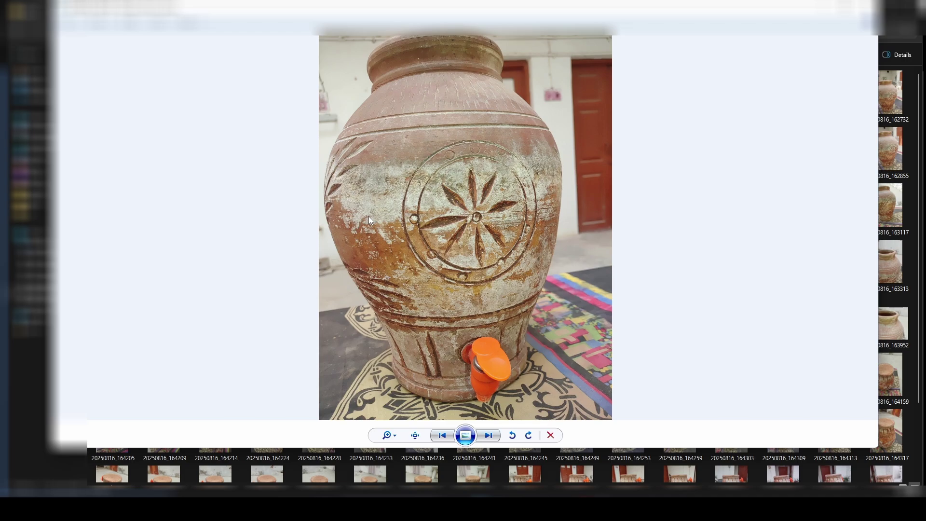
scroll(487, 253, "up", 3)
left_click_drag(499, 227, 503, 374)
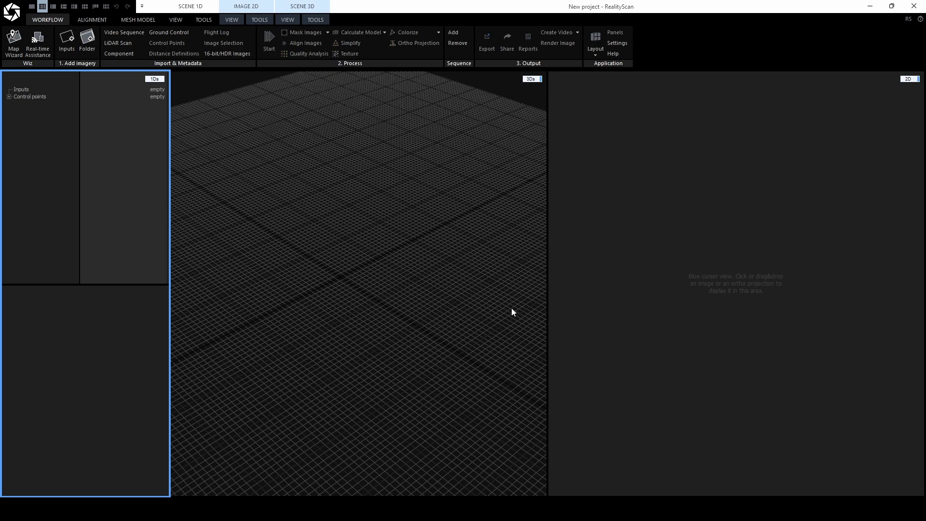
Import all 140 clay pot photos from the folder as project inputs.
left_click(67, 39)
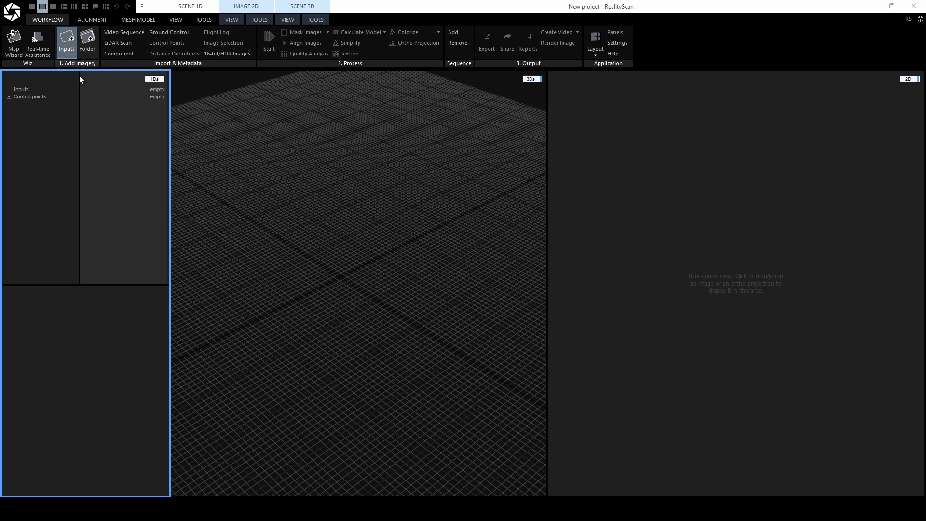
key("ctrl+a")
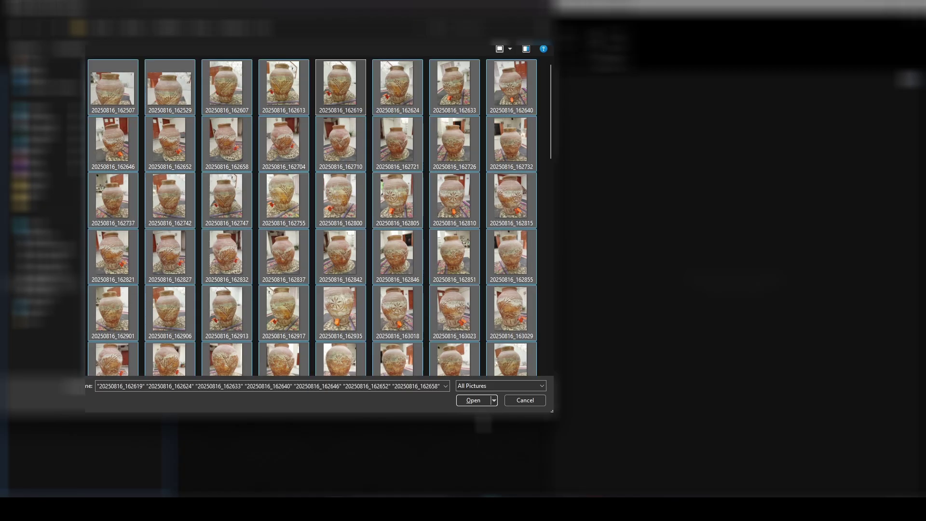
left_click(474, 400)
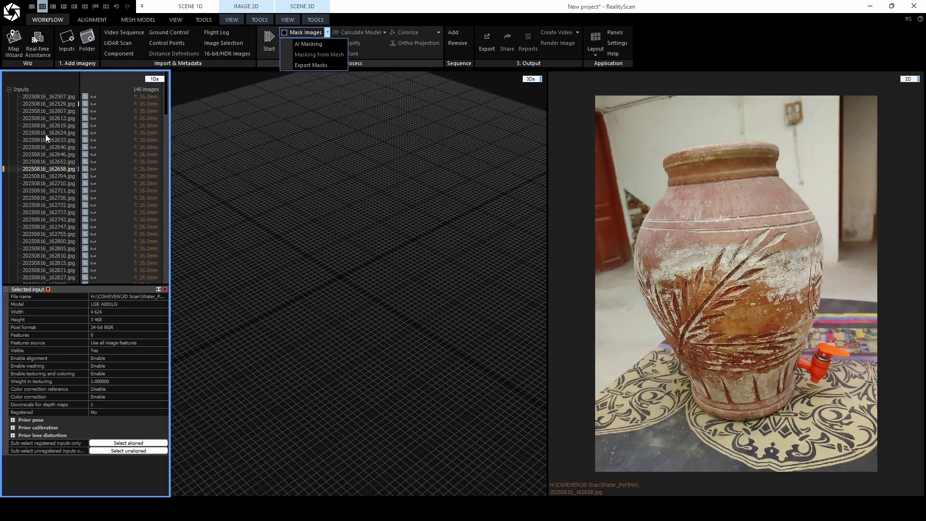
Run AI Masking on all 140 selected photos and view one photo's masked version in 2D.
left_click(46, 134)
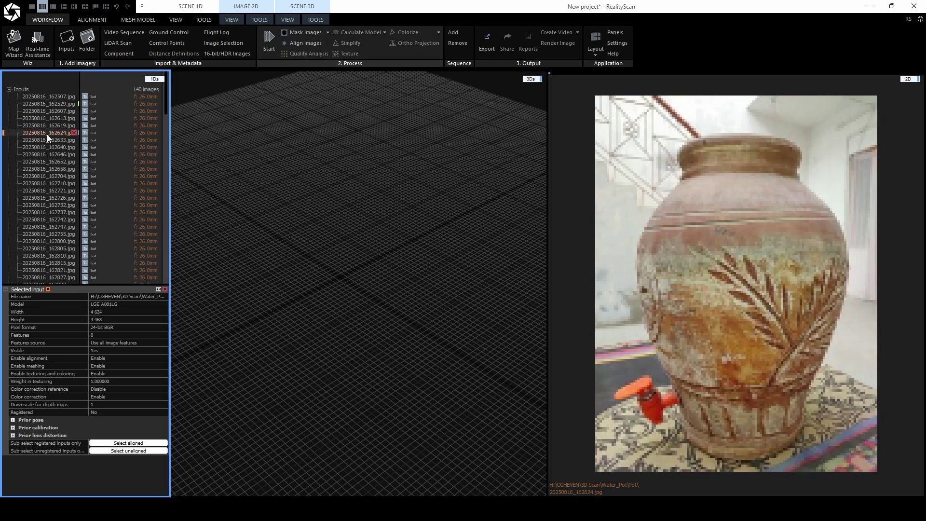
key("ctrl+a")
left_click(328, 31)
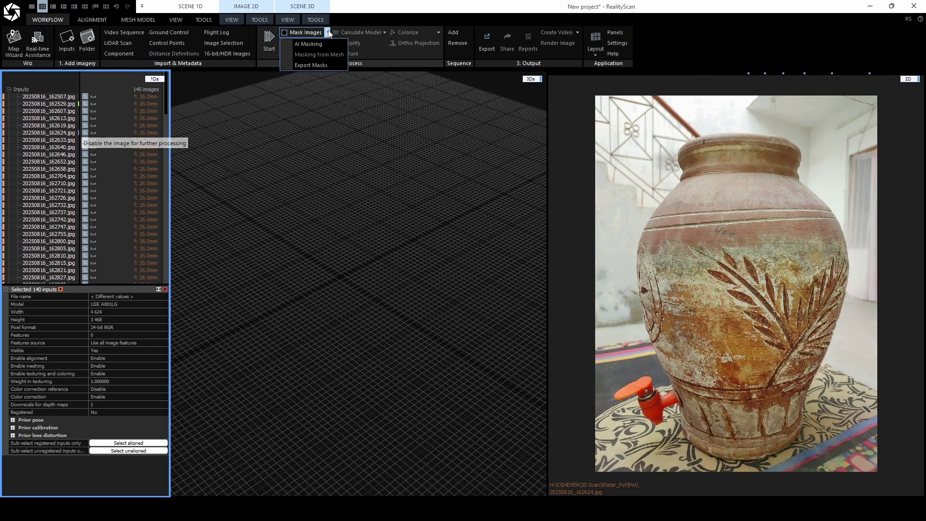
left_click(309, 44)
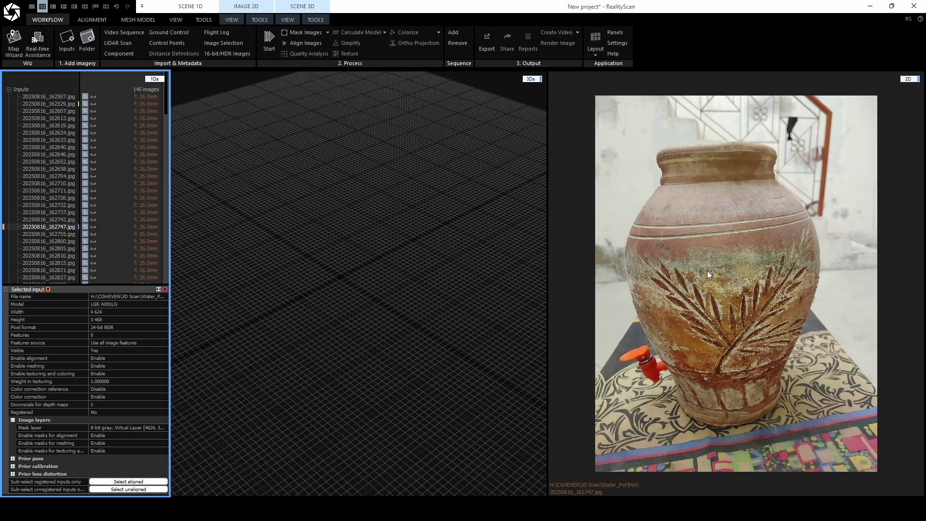
left_click(707, 271)
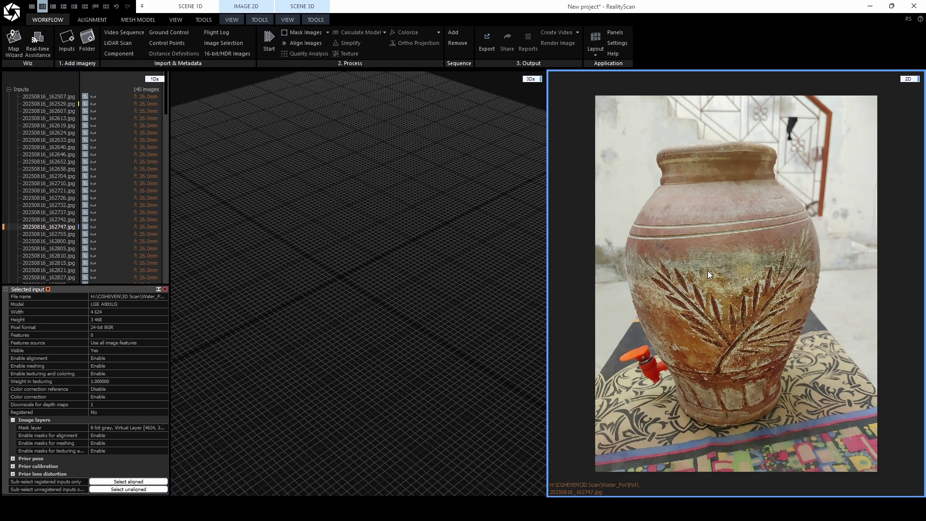
key("Tab")
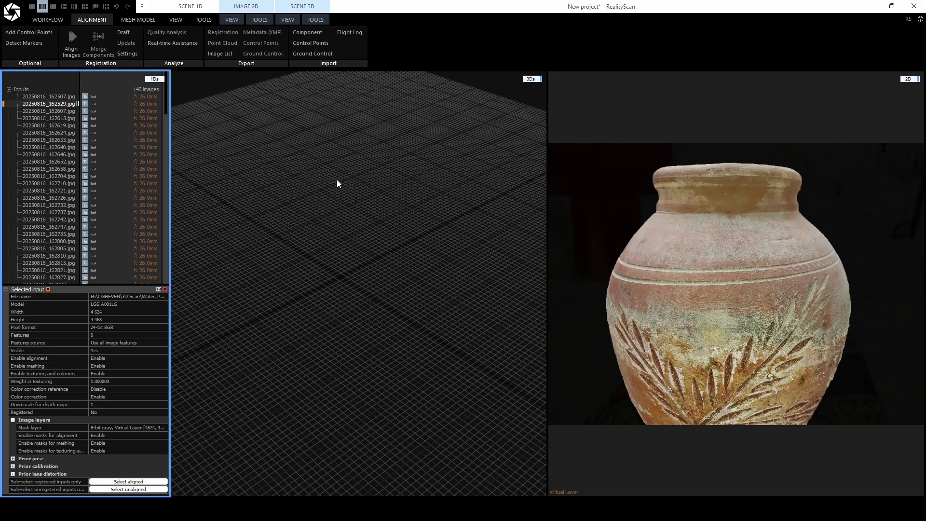
Run Align Images to produce a sparse point cloud of the pot and orbit it.
left_click(47, 18)
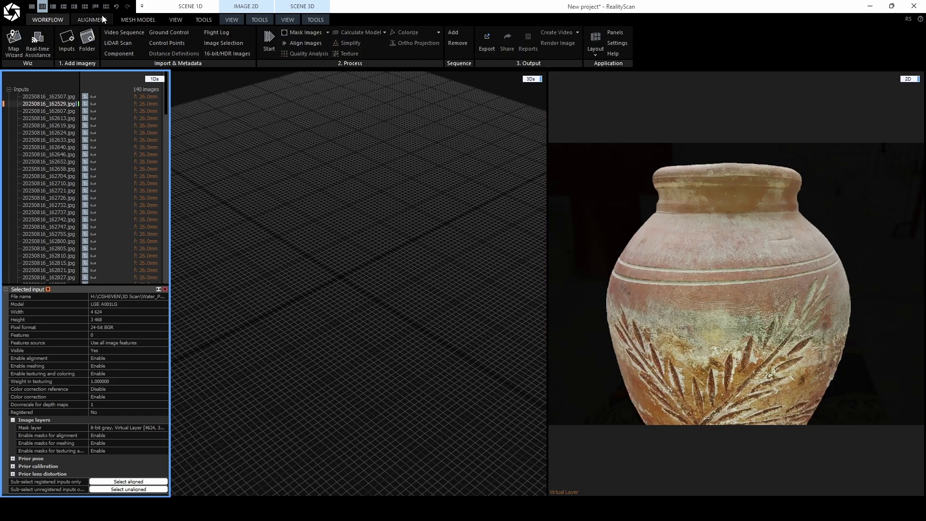
left_click(306, 43)
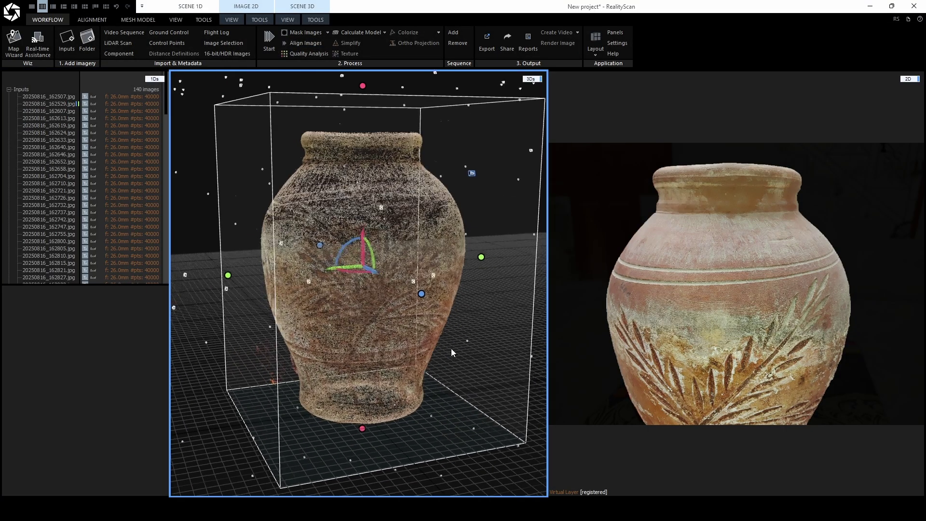
mouse_move(452, 348)
left_mouse_down()
mouse_move(467, 383)
mouse_move(412, 391)
mouse_move(436, 320)
mouse_move(370, 147)
left_mouse_up()
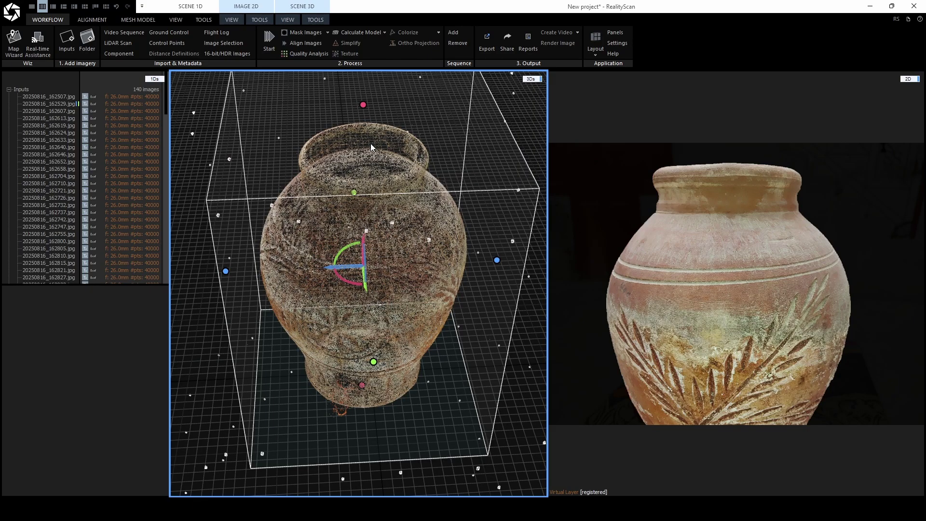
Run Quality Analysis so the point cloud is coloured by tie-point quality, mostly green.
left_click(307, 55)
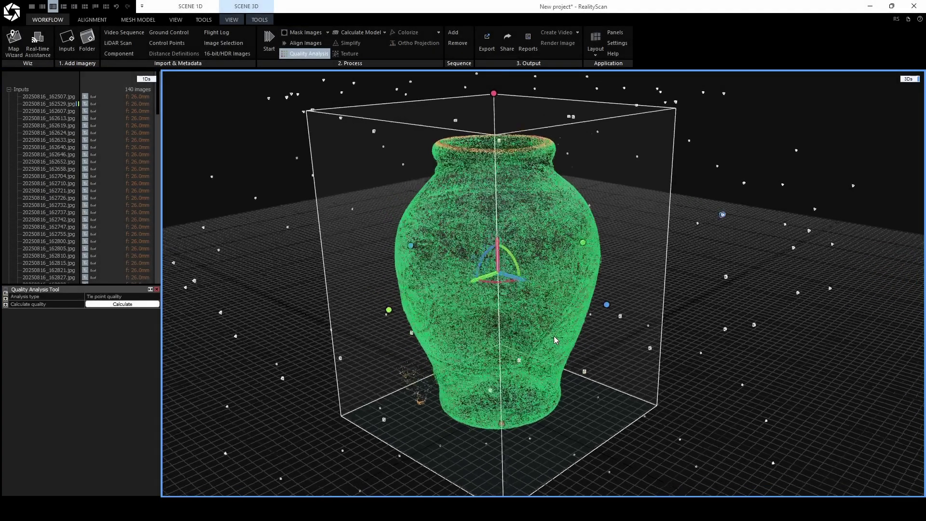
mouse_move(648, 361)
right_mouse_down()
mouse_move(515, 351)
mouse_move(456, 369)
right_mouse_up()
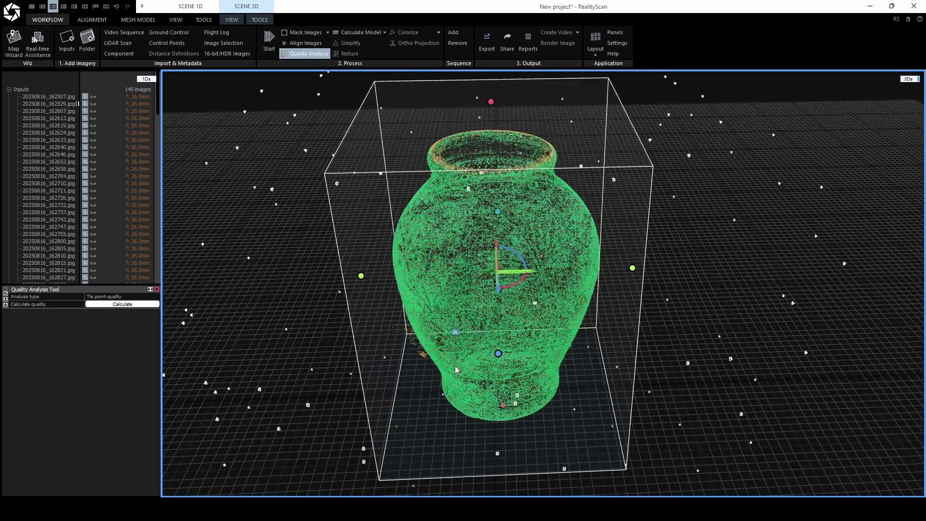
right_click_drag(456, 369, 368, 202)
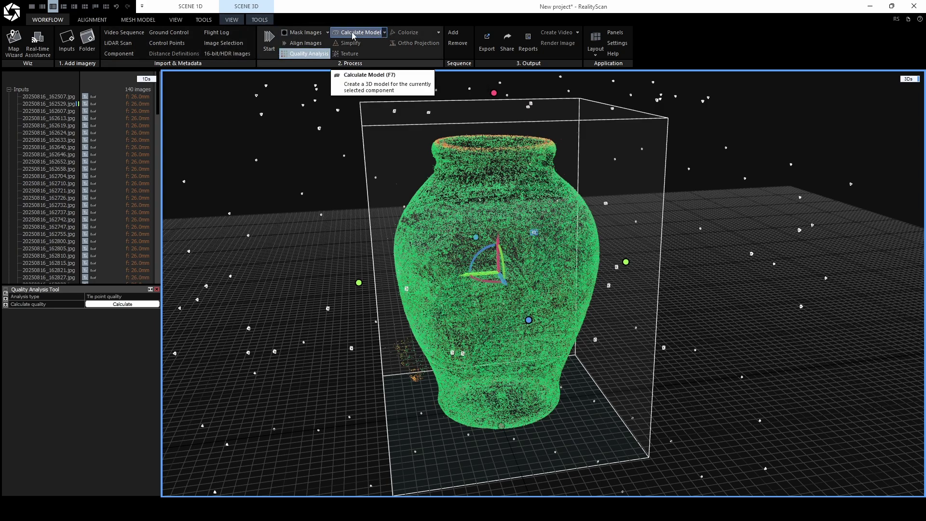
Calculate the pot model at High quality and inspect its carved details up close.
left_click(386, 35)
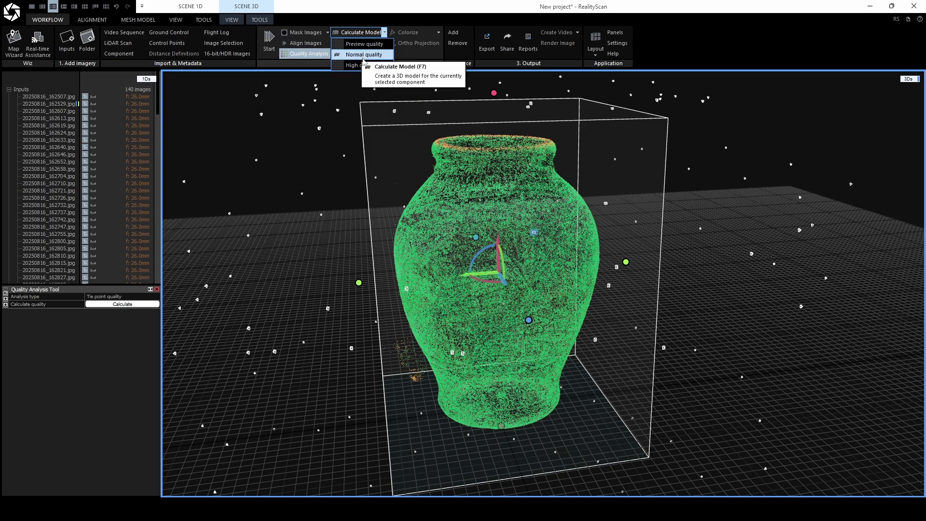
left_click(361, 64)
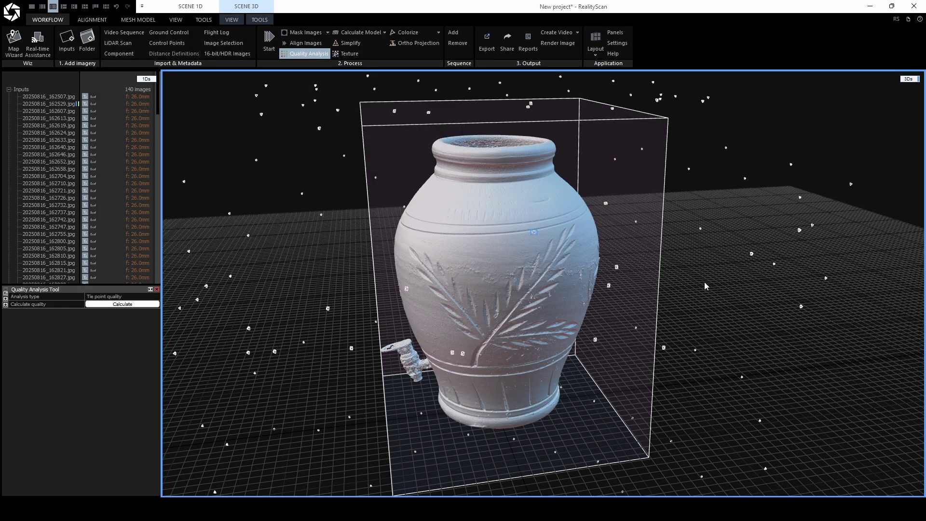
mouse_move(689, 339)
left_mouse_down()
mouse_move(724, 320)
mouse_move(812, 329)
mouse_move(658, 349)
mouse_move(785, 340)
mouse_move(760, 343)
left_mouse_up()
scroll(507, 290, "up", 4)
scroll(413, 295, "up", 3)
left_click_drag(506, 300, 621, 307)
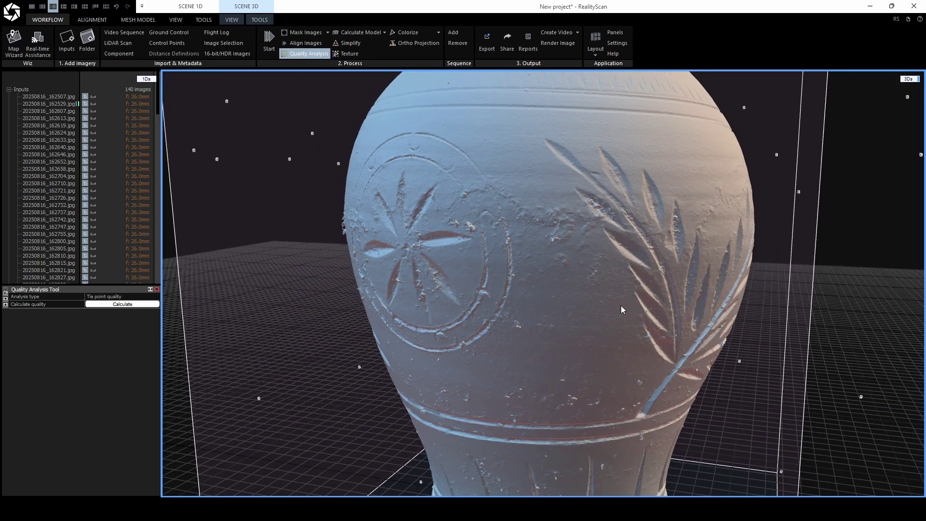
key("Home")
Expand Component 0 and show Model 1's statistics of about 45.2 million triangles.
left_click(10, 88)
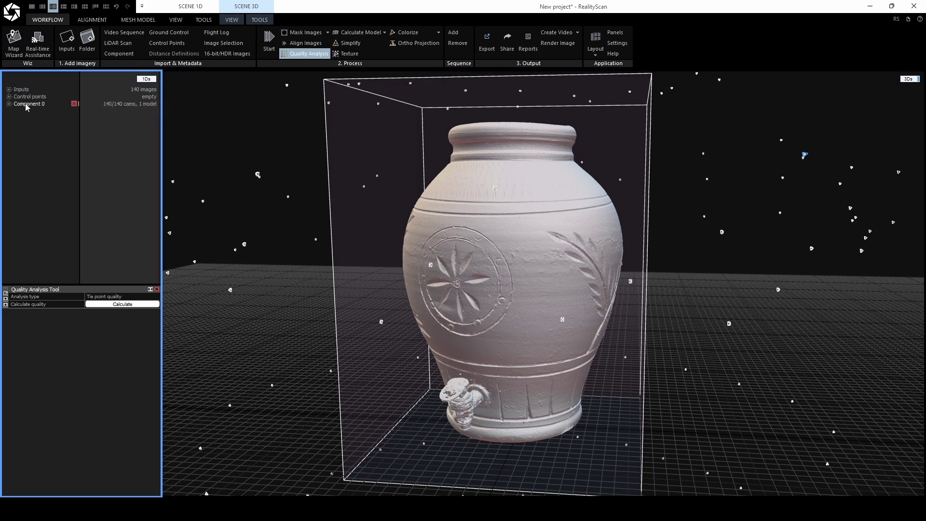
left_click(27, 105)
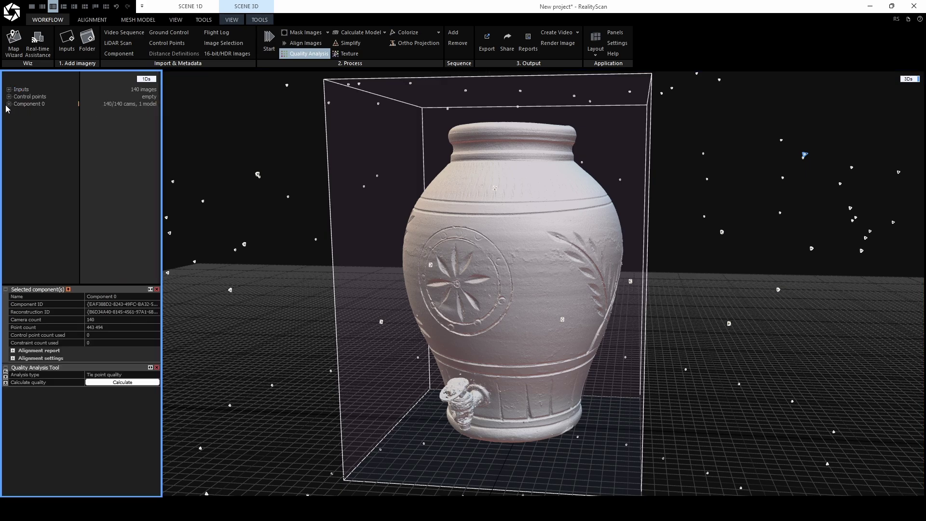
left_click(8, 105)
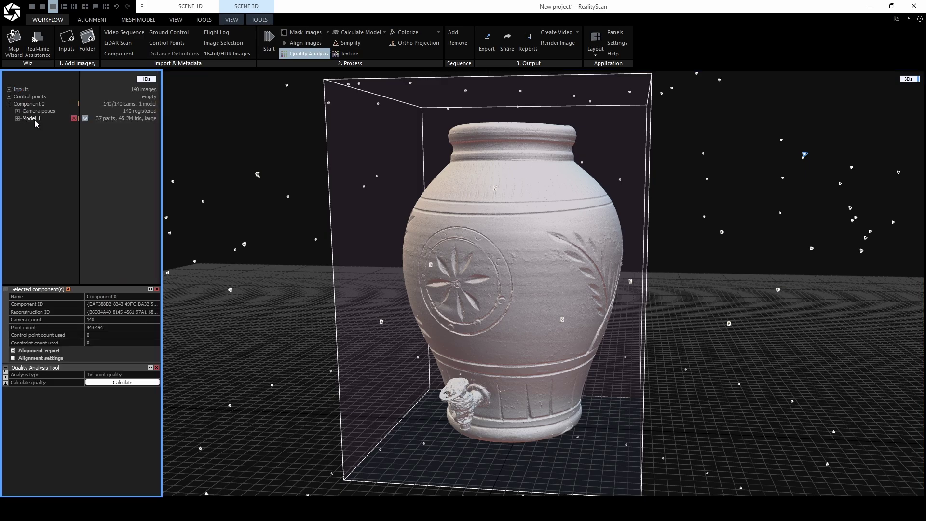
left_click(35, 119)
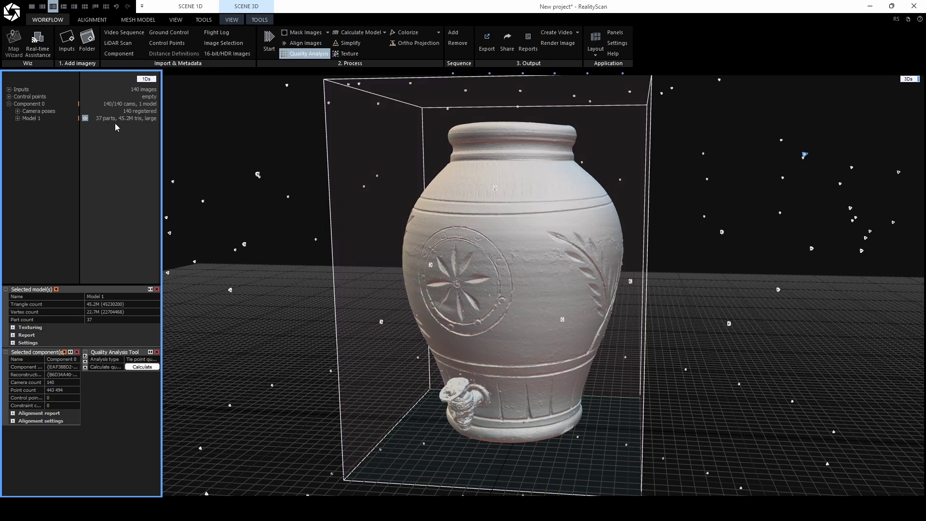
right_click_drag(463, 254, 548, 211)
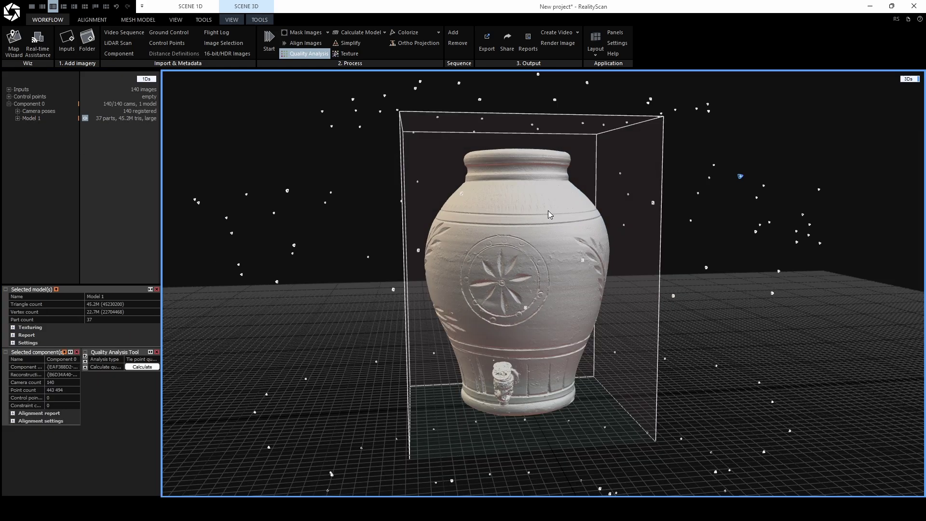
Simplify Model 1 to a 1 000 000-triangle copy and select the resulting Model 2.
left_click(357, 44)
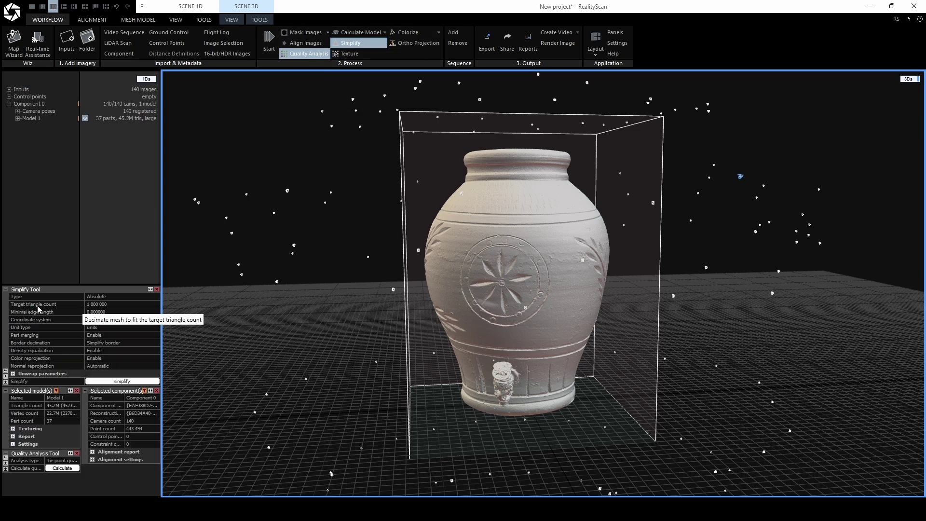
mouse_move(34, 305)
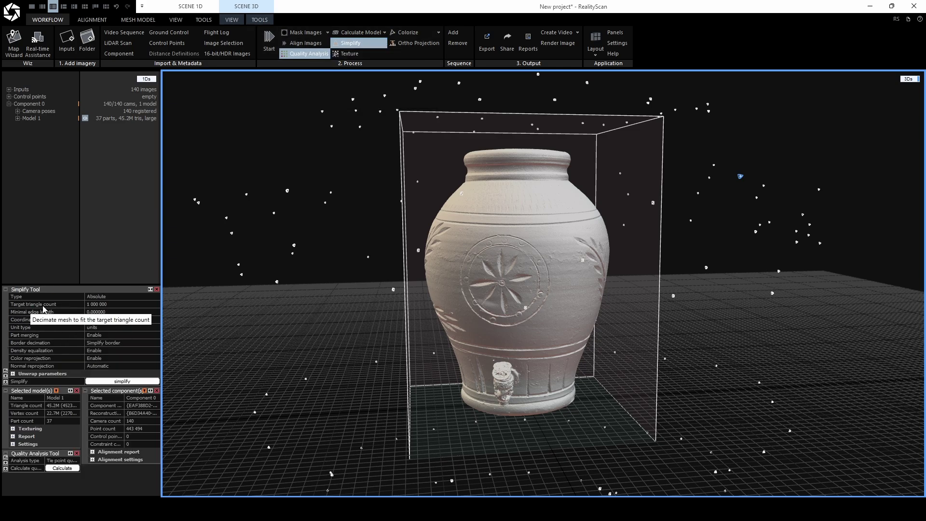
left_click(36, 350)
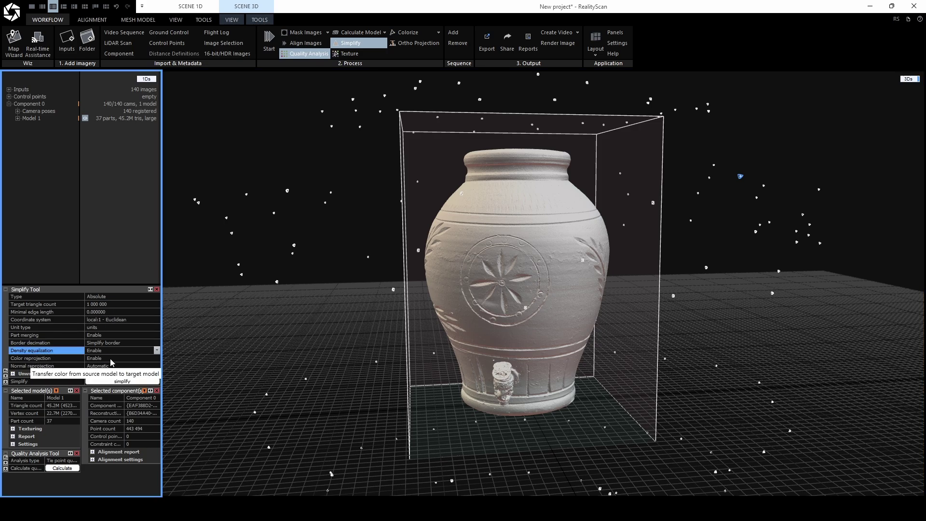
mouse_move(159, 368)
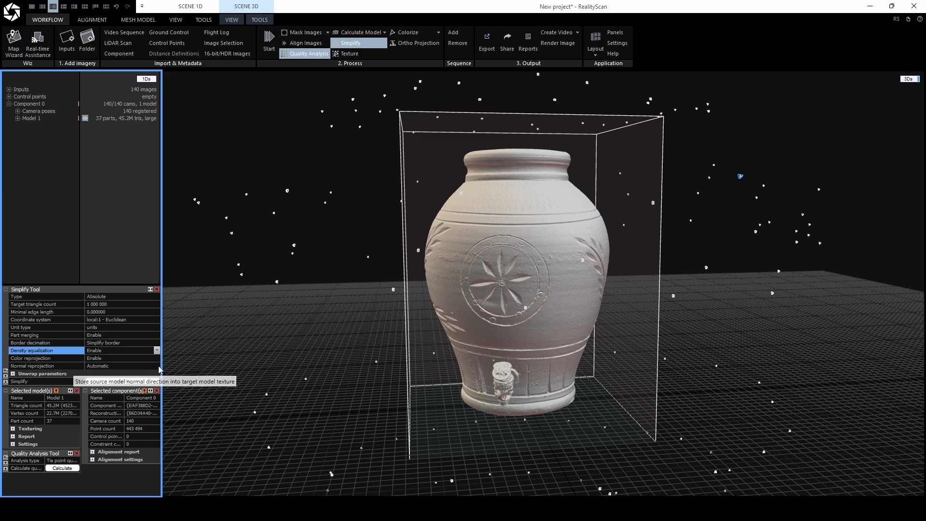
left_click_drag(397, 331, 477, 314)
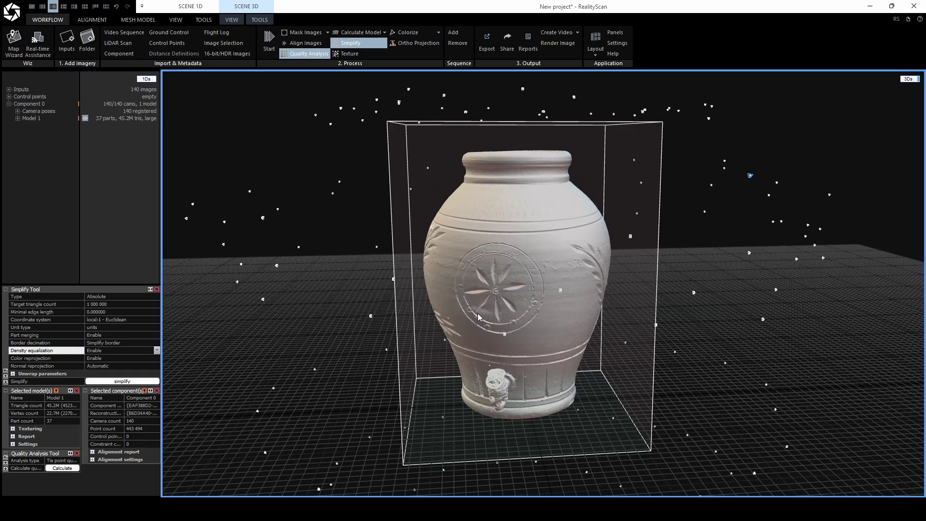
left_click(125, 381)
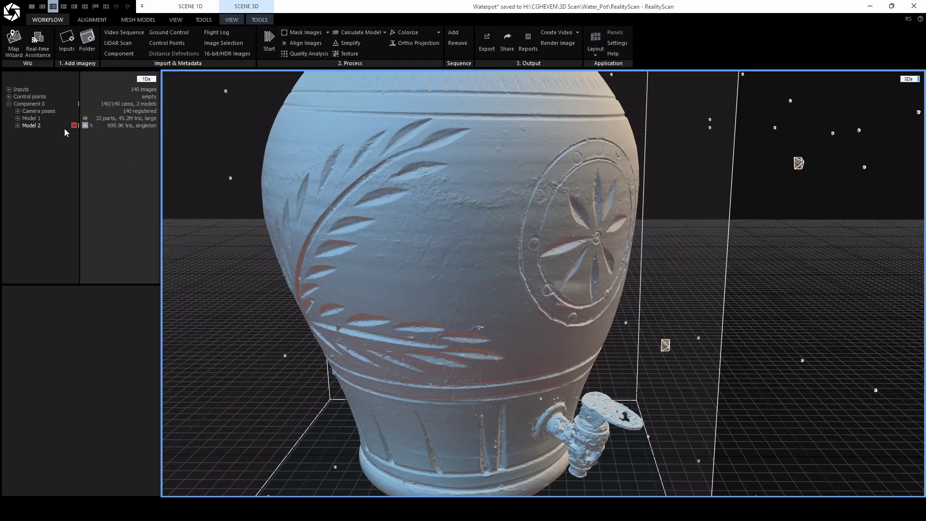
left_click(32, 118)
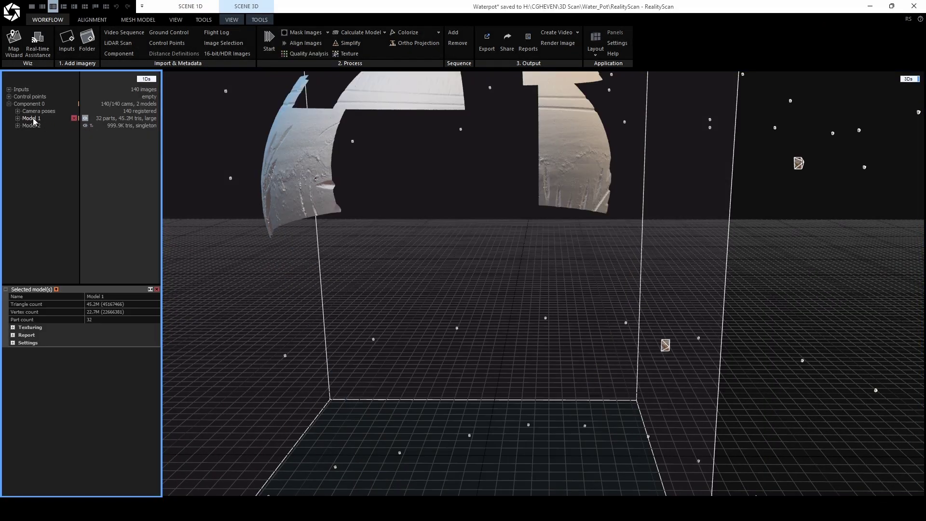
left_click(31, 126)
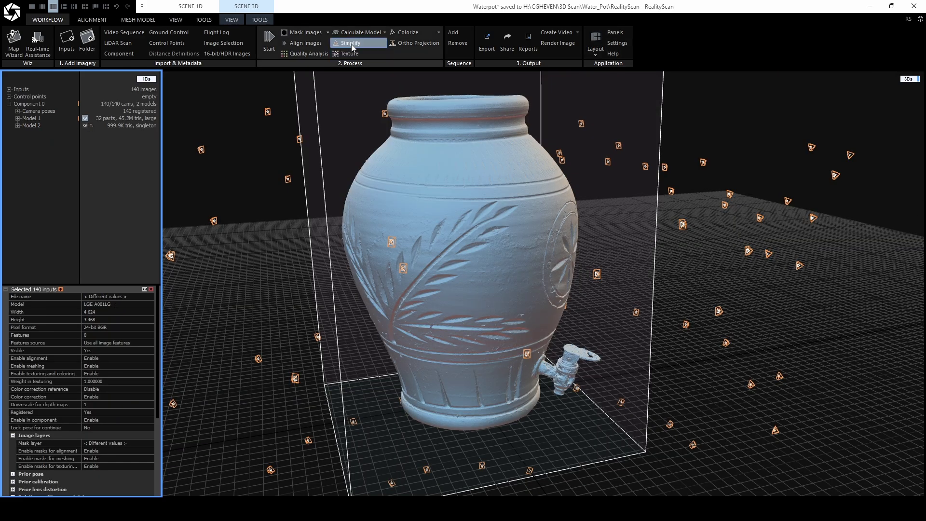
Simplify again with Target triangle count 10000 to create low-poly Model 3 and inspect it.
left_click(350, 43)
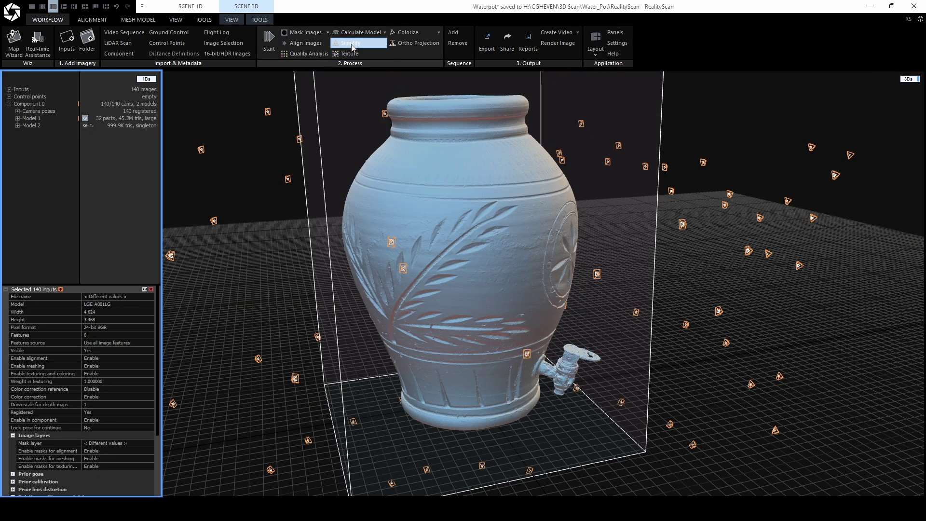
double_click(95, 304)
type("10 000")
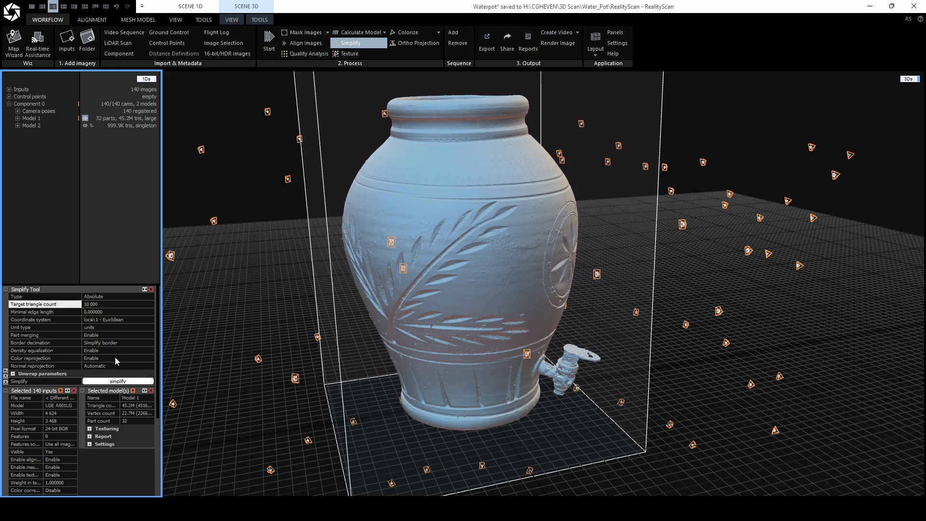
left_click(117, 382)
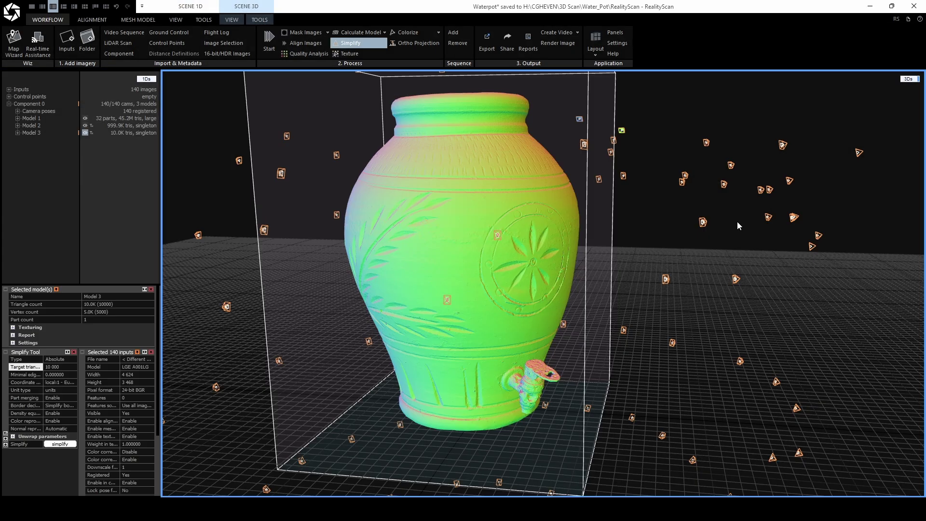
left_click_drag(738, 221, 611, 219)
scroll(515, 264, "up", 5)
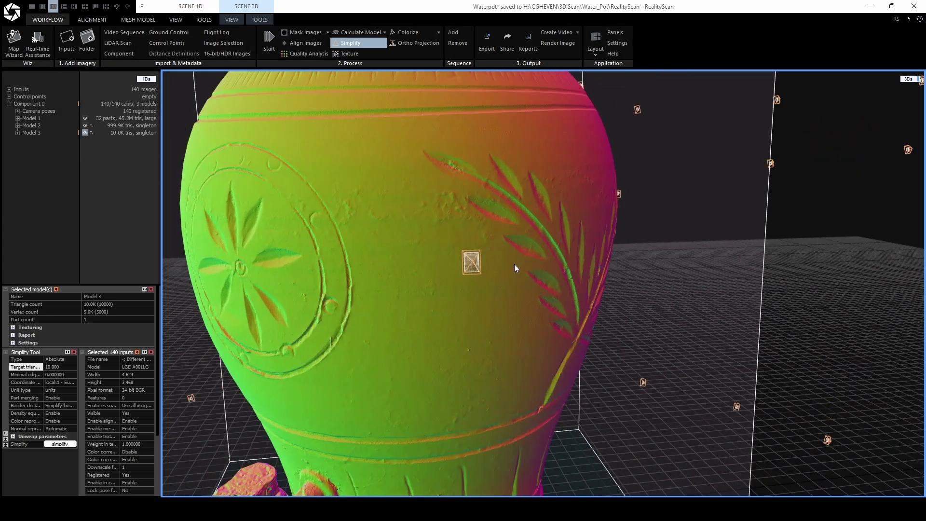
left_click_drag(514, 264, 629, 274)
key("Tab")
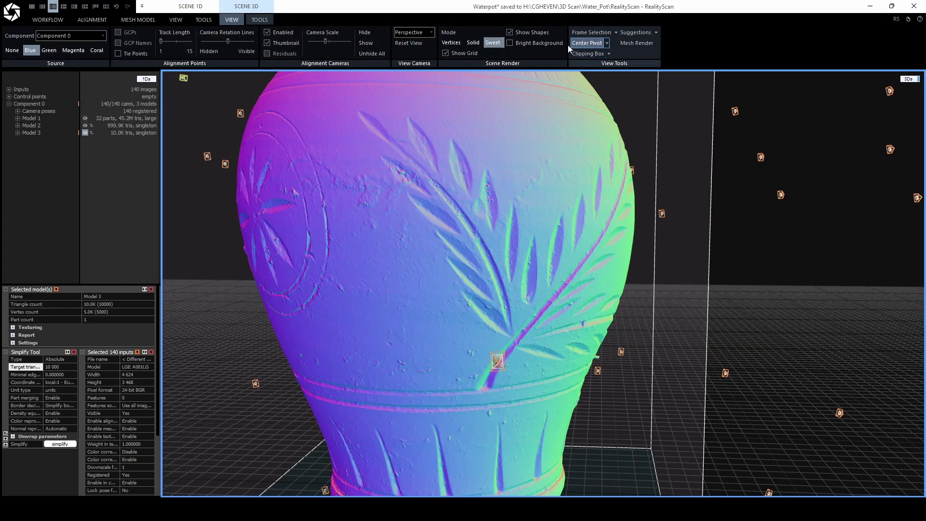
Compare Solid and Vertices scene rendering on Model 3, then switch to the denser Model 2.
left_click(474, 43)
left_click_drag(527, 244, 477, 270)
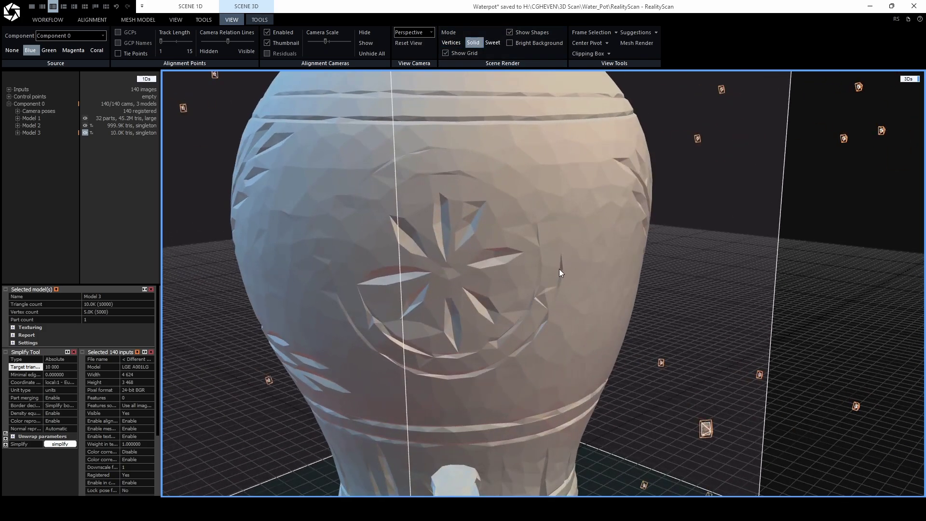
left_click(460, 42)
left_click_drag(500, 223, 630, 300)
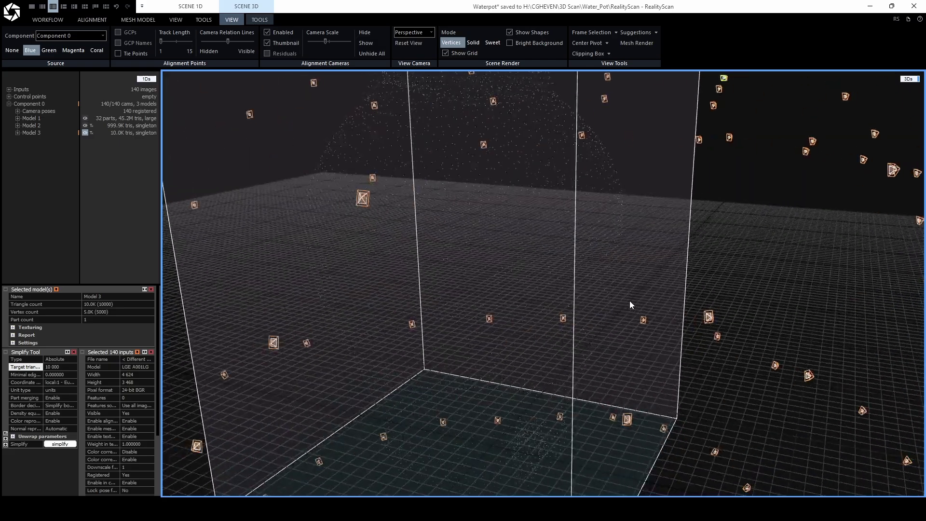
left_click(473, 43)
scroll(497, 318, "down", 3)
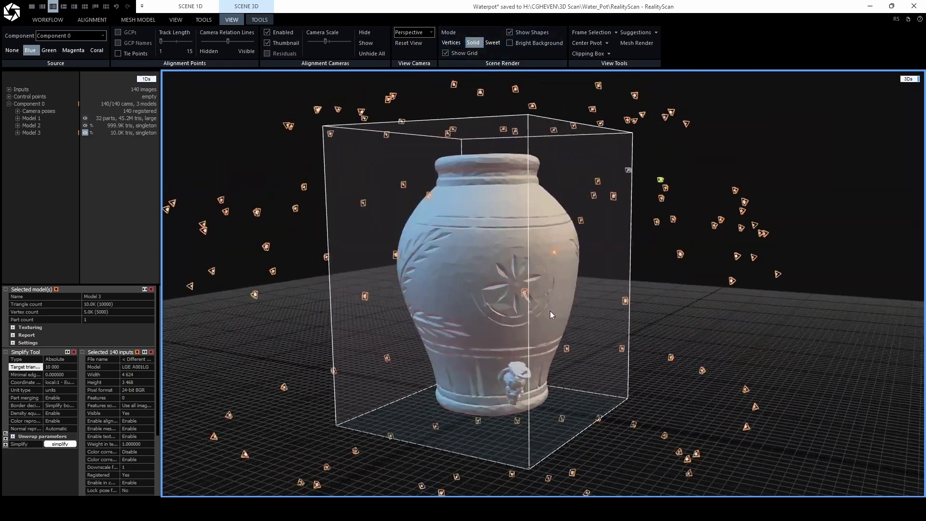
scroll(507, 315, "up", 6)
mouse_move(507, 313)
left_mouse_down()
mouse_move(577, 268)
mouse_move(458, 332)
left_mouse_up()
scroll(459, 332, "down", 3)
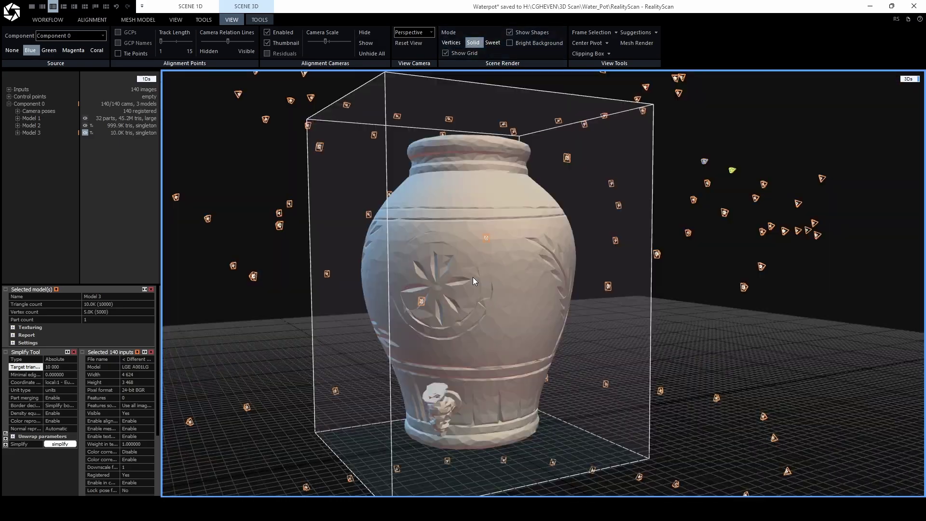
left_click(31, 126)
Run Texture from the Workflow Process tools to compute photographic colour for Model 2.
mouse_move(590, 336)
left_mouse_down()
mouse_move(496, 312)
mouse_move(463, 218)
left_mouse_up()
left_click(46, 20)
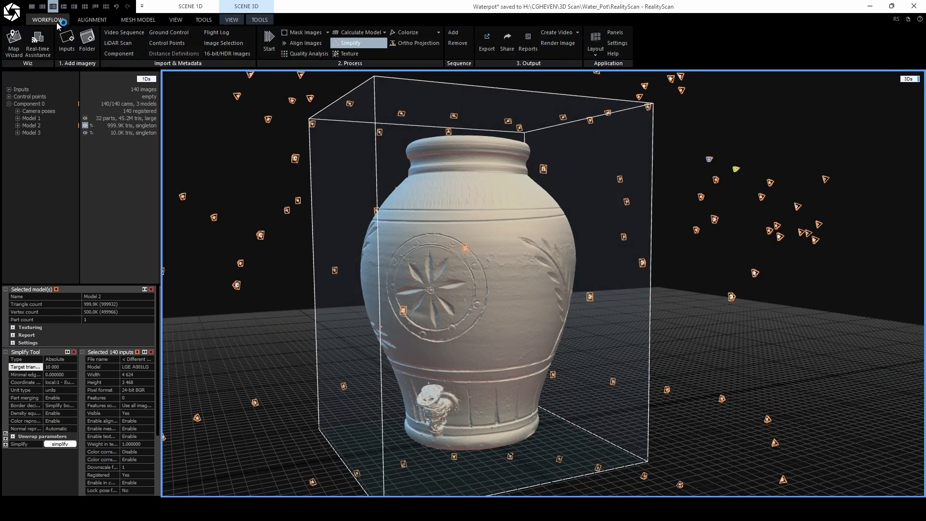
left_click(350, 54)
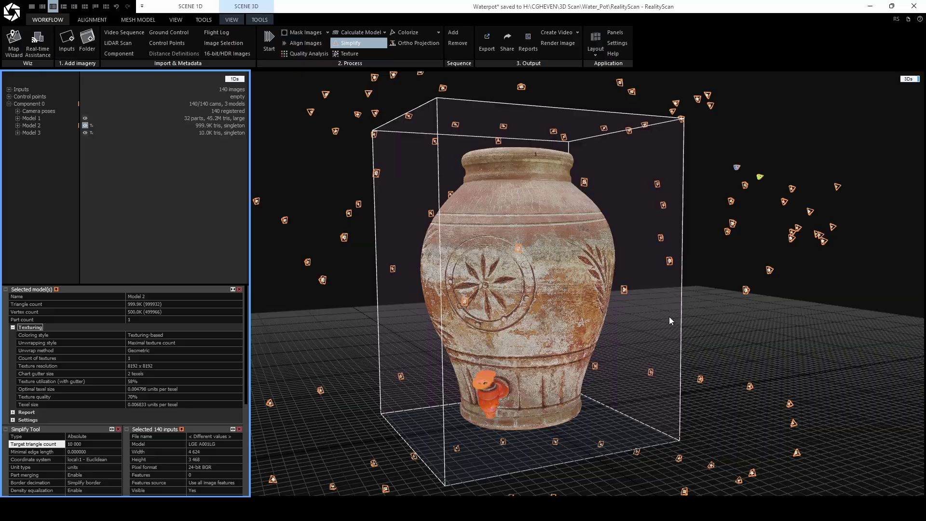
Orbit and move in close to inspect the pot's weathered texture detail.
left_click_drag(669, 316, 673, 328)
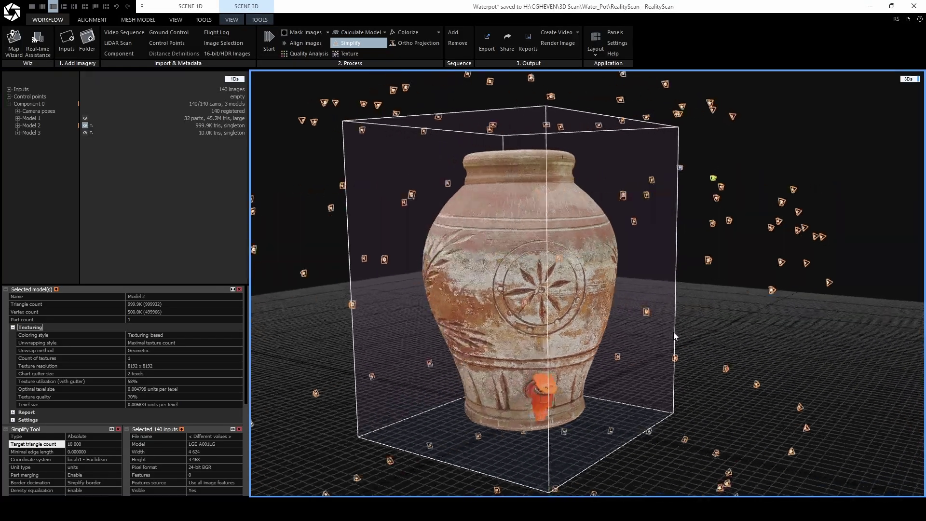
scroll(571, 315, "up", 6)
mouse_move(571, 316)
left_mouse_down()
mouse_move(448, 341)
mouse_move(543, 342)
mouse_move(511, 276)
mouse_move(579, 410)
left_mouse_up()
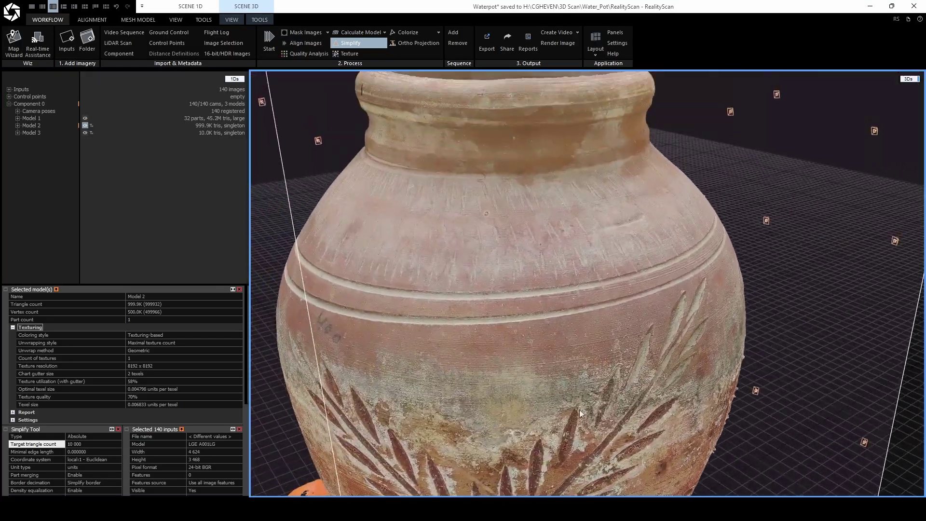